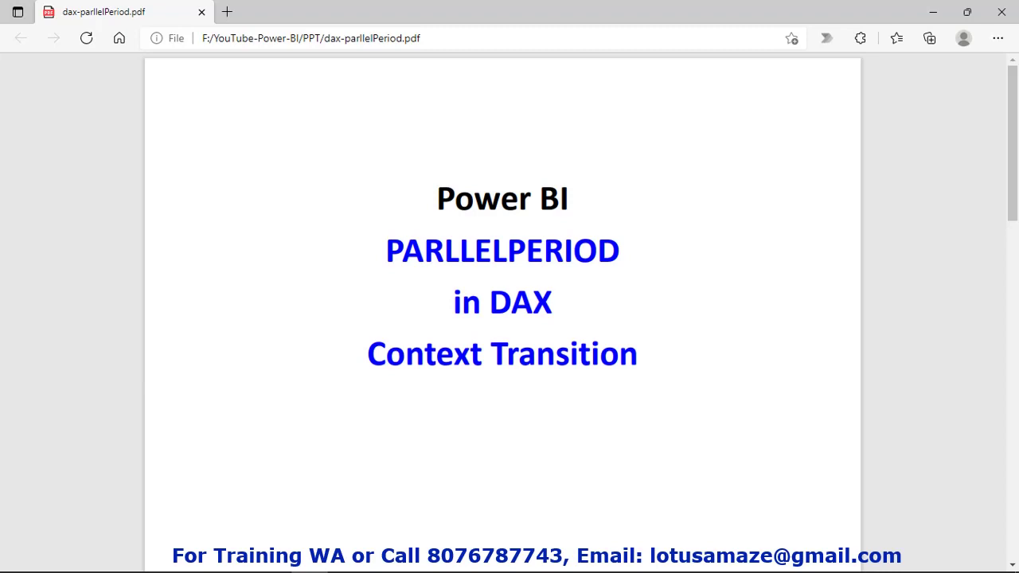
Advance dax-parllelPeriod.pdf from the title slide to the PARALLELPERIOD syntax, arguments and return value page.
key("Page_Down")
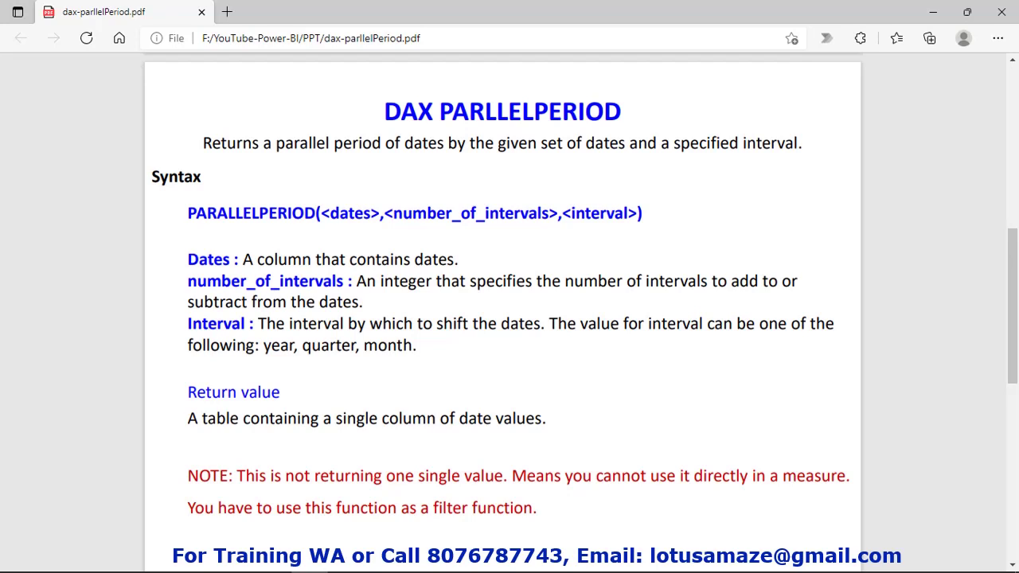
Scroll the PDF down to the 'How and Why to use' page.
scroll(510, 319, "down", 5)
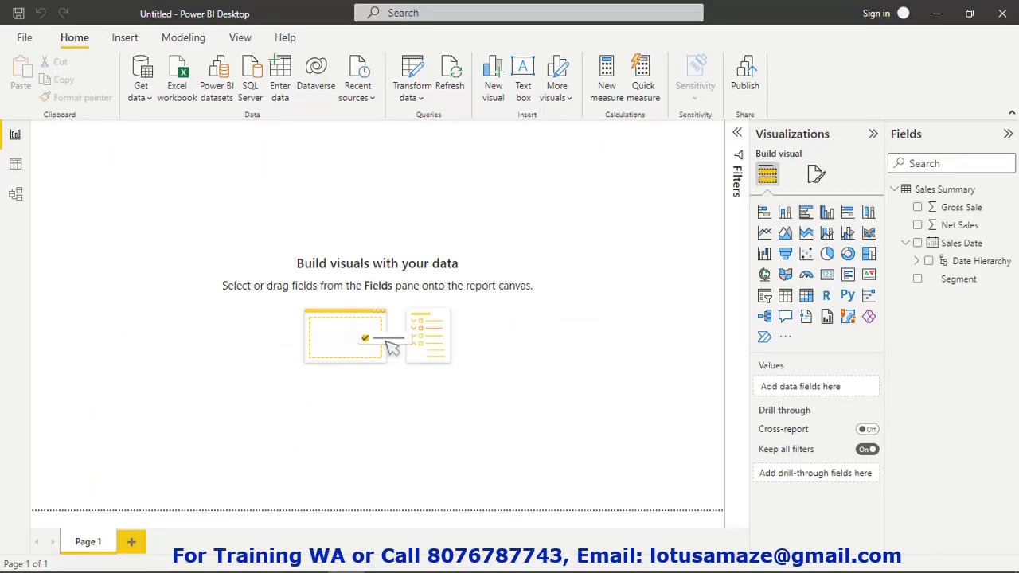
Check the Sales Summary data rows, then add an empty table visual to the report canvas.
left_click(22, 169)
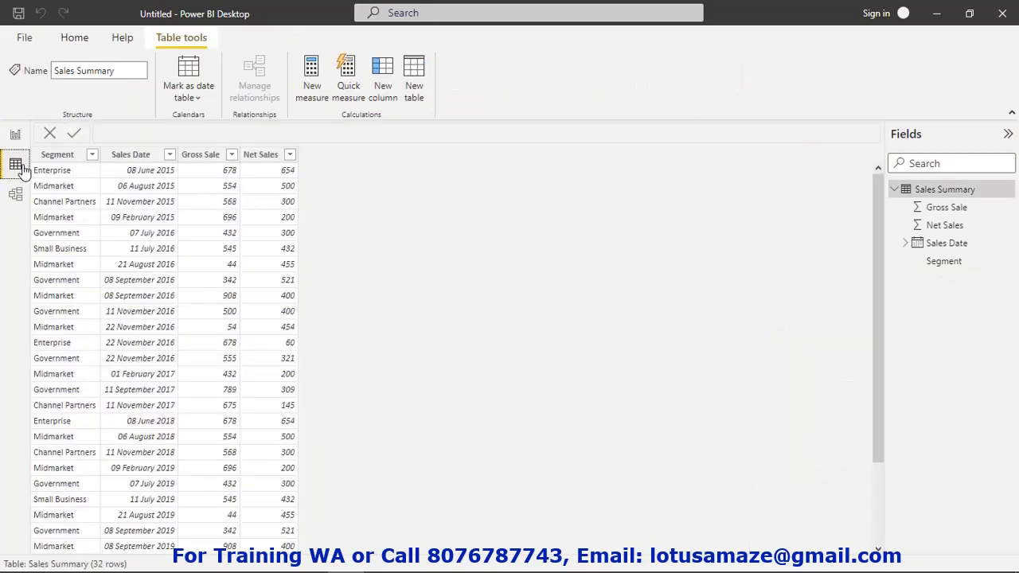
left_click(16, 134)
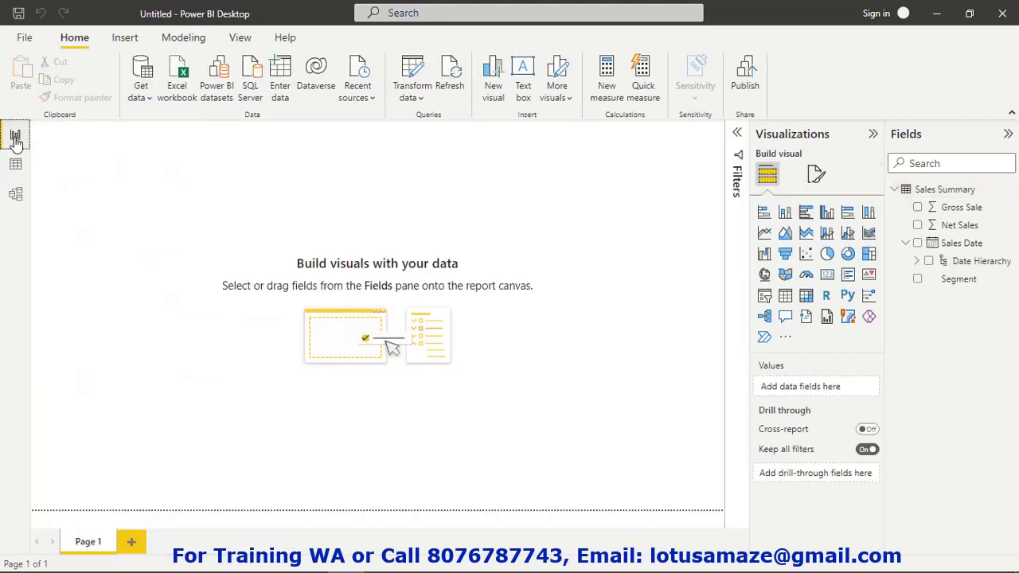
left_click(786, 296)
left_click_drag(75, 192, 367, 268)
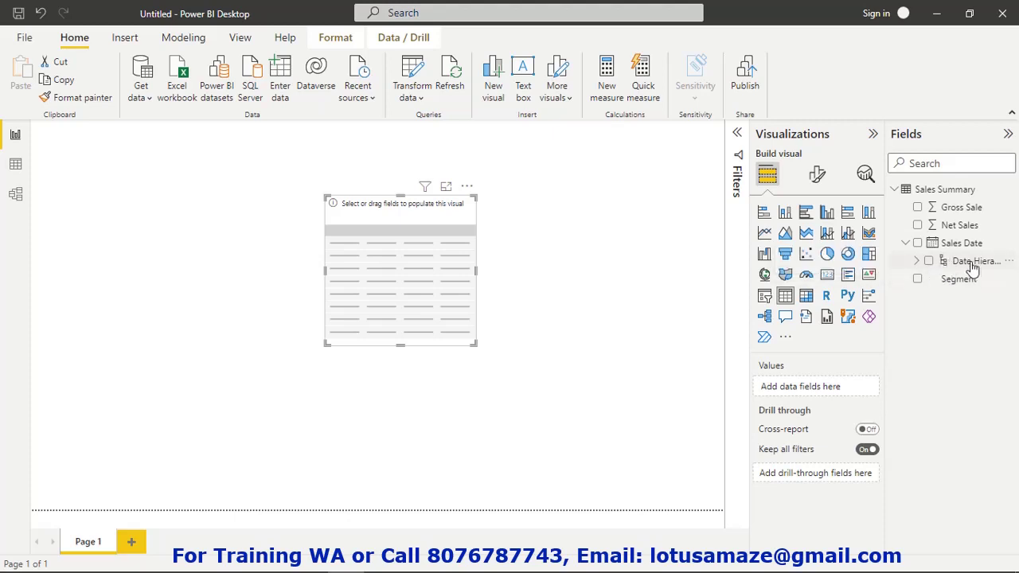
Fill the table with Sales Date, keeping only Year (2015–2020) after removing Quarter, Month and Day.
left_click_drag(956, 253, 788, 410)
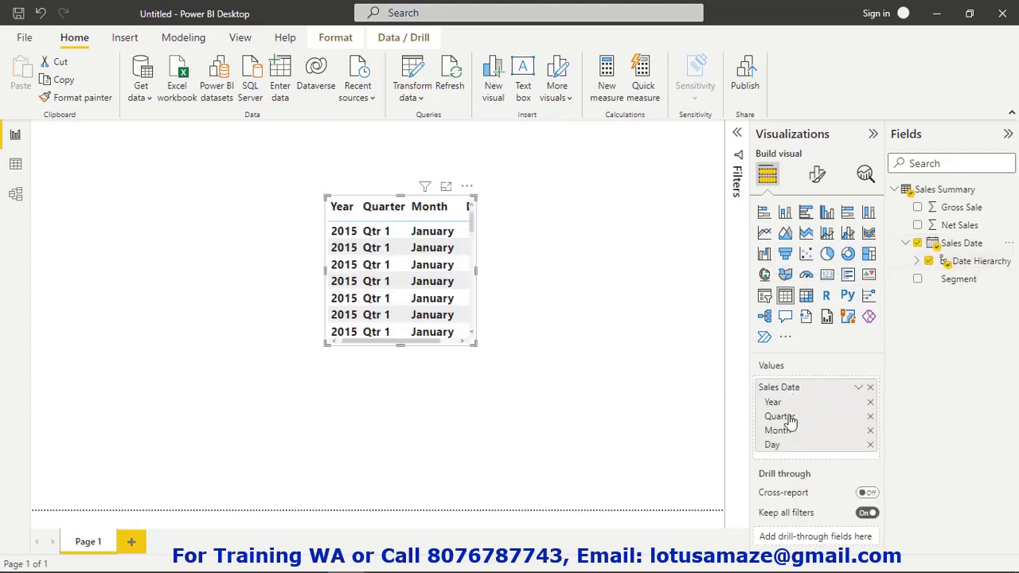
left_click(870, 416)
left_click(871, 416)
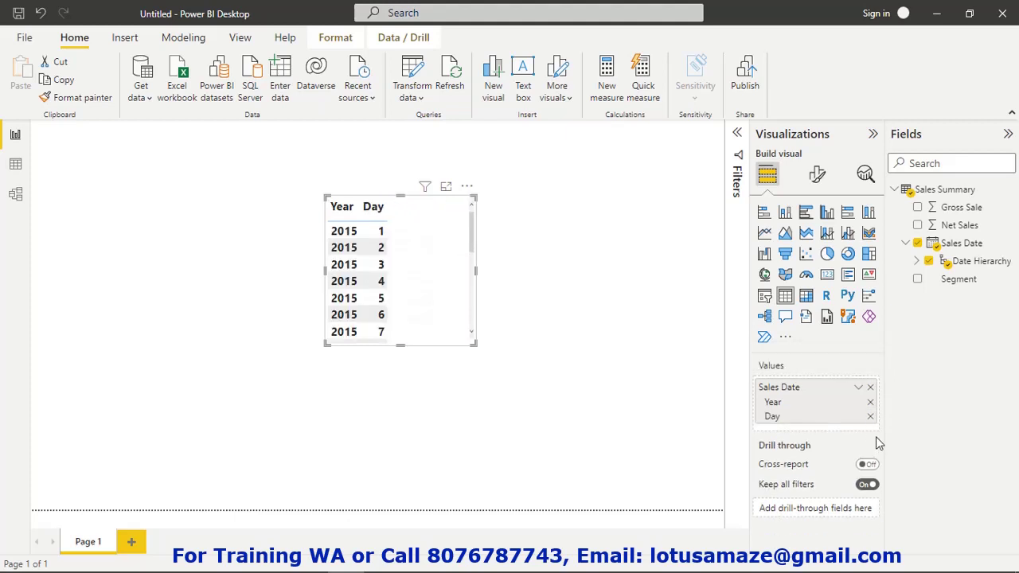
left_click(871, 416)
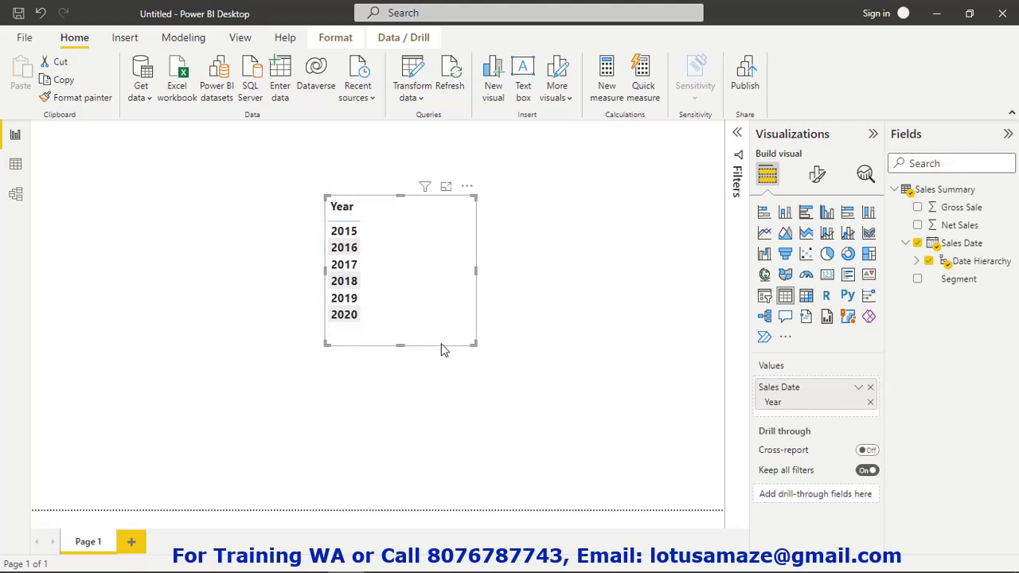
left_click_drag(443, 350, 492, 295)
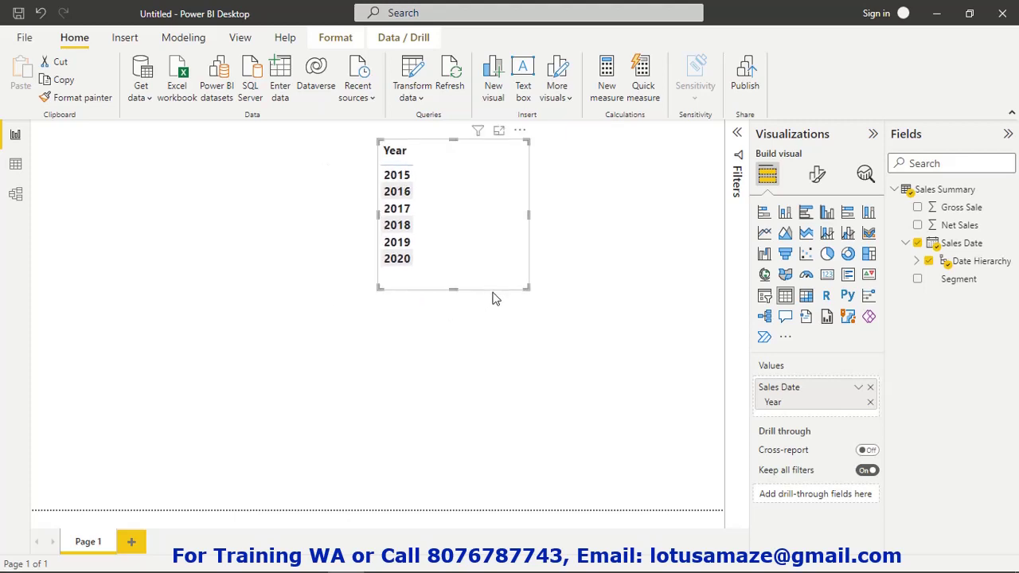
Create M_grossSales = SUM('Sales Summary'[Gross Sale]) and add it to the Year table (total 16900).
right_click(958, 195)
key("Escape")
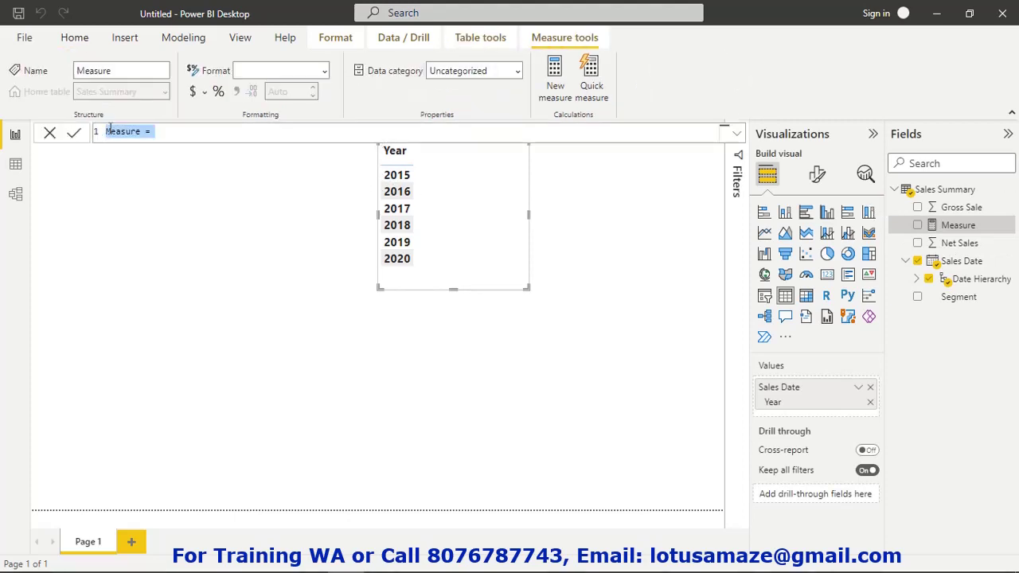
double_click(112, 131)
type("M_grossSales = SUM(")
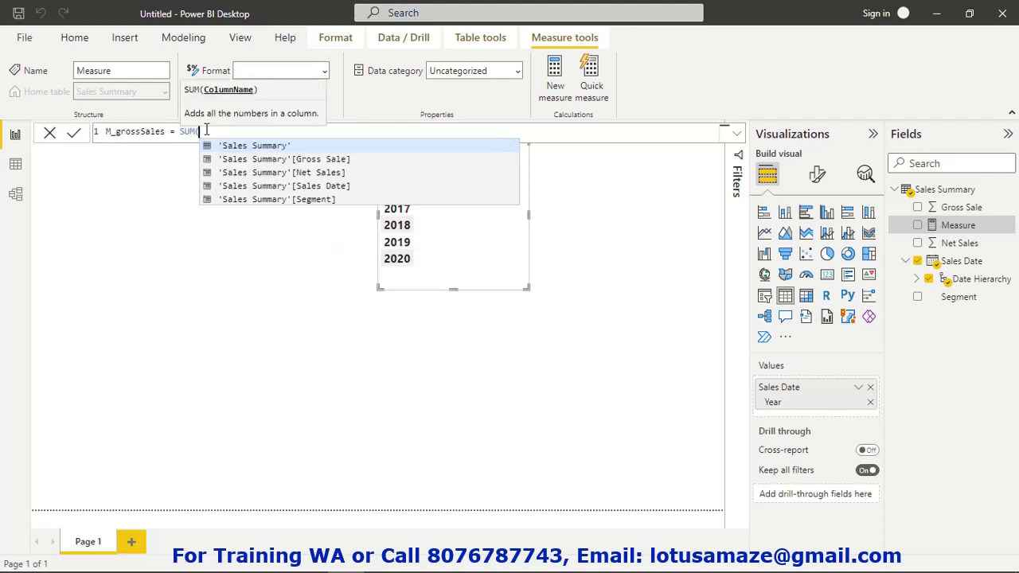
left_click(337, 156)
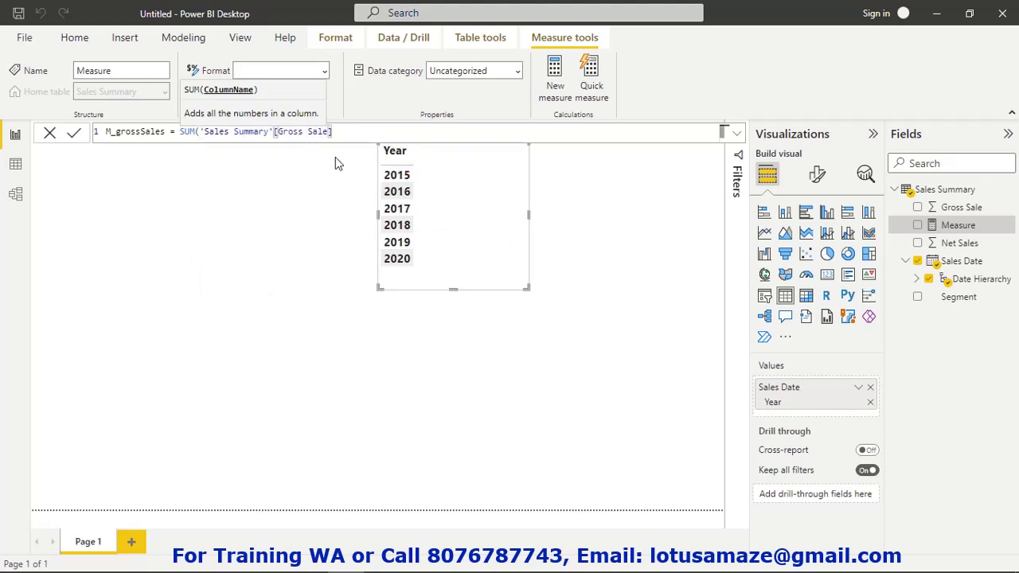
type(")")
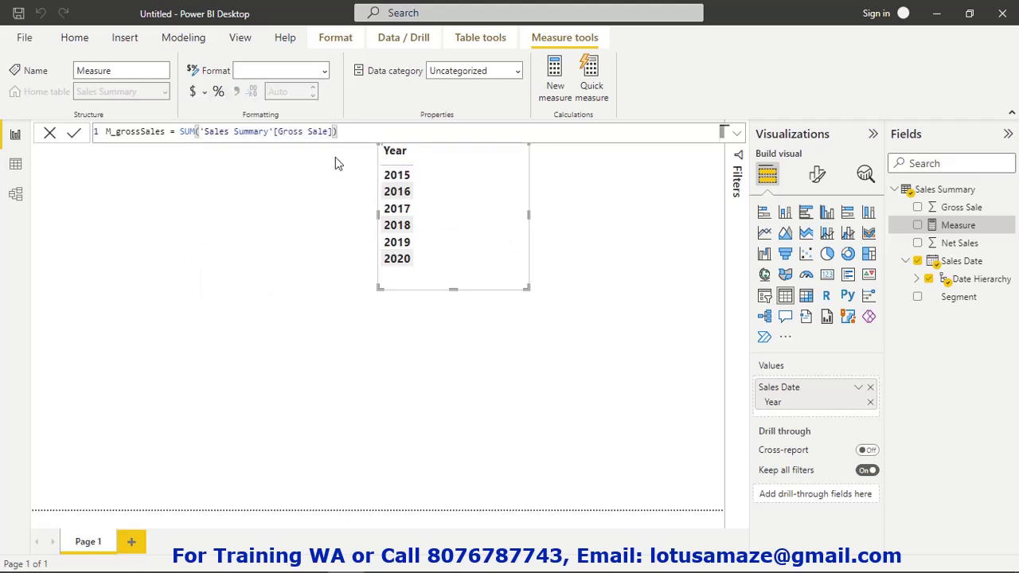
key("Return")
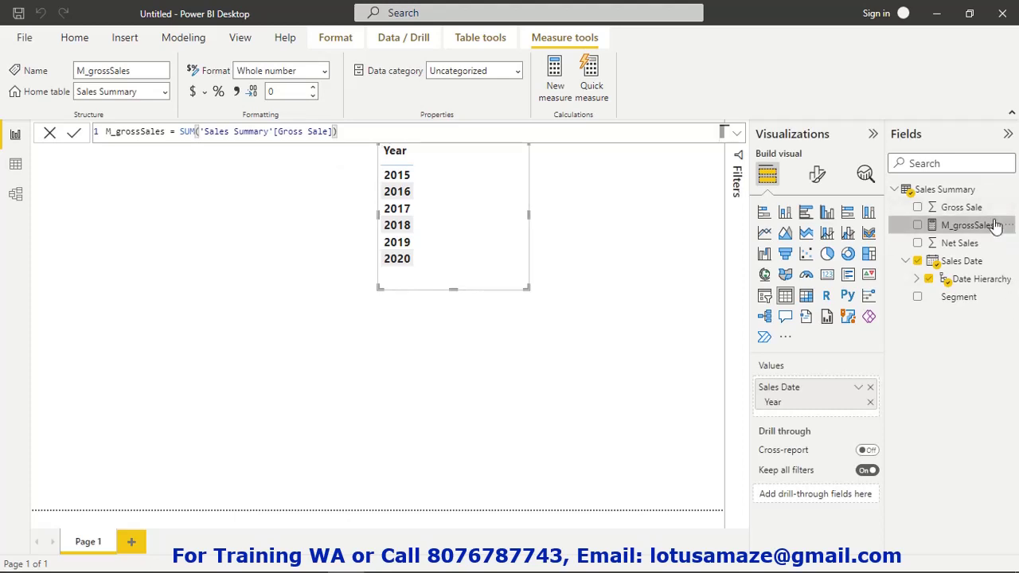
left_click_drag(996, 227, 849, 411)
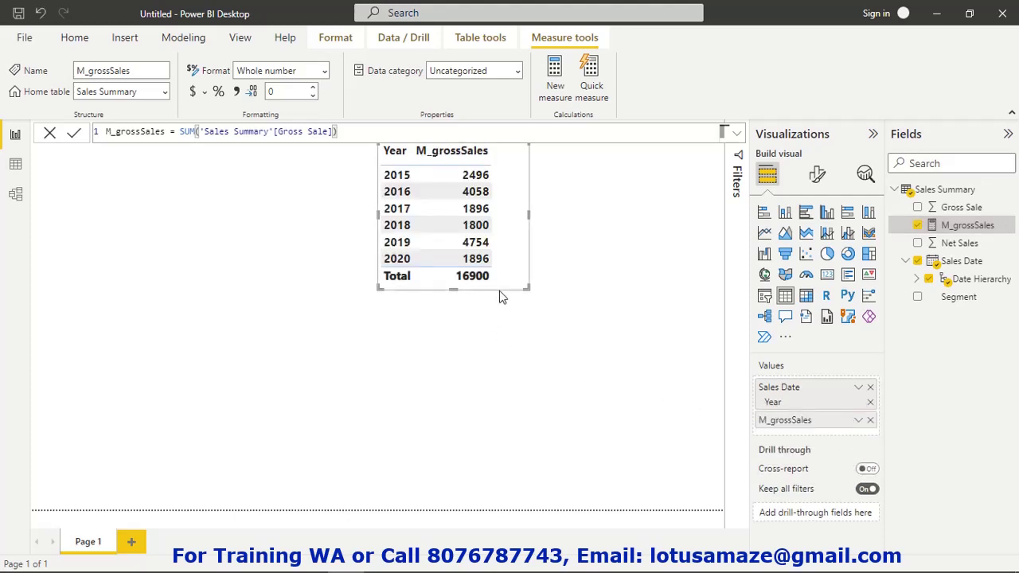
left_click_drag(502, 296, 585, 436)
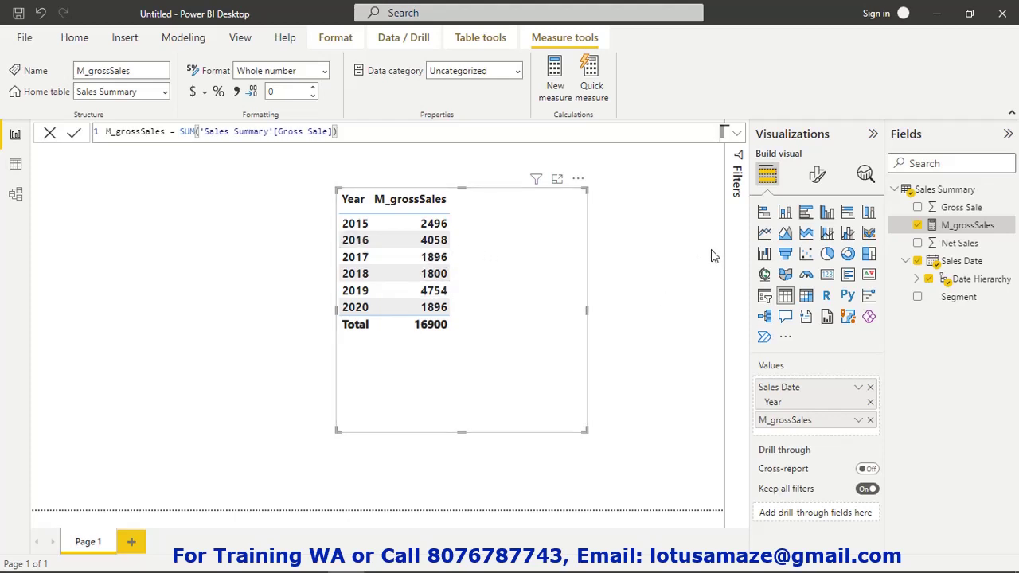
Start a new measure M_ParllelPeriod as CALCULATE over [M_grossSales].
right_click(952, 194)
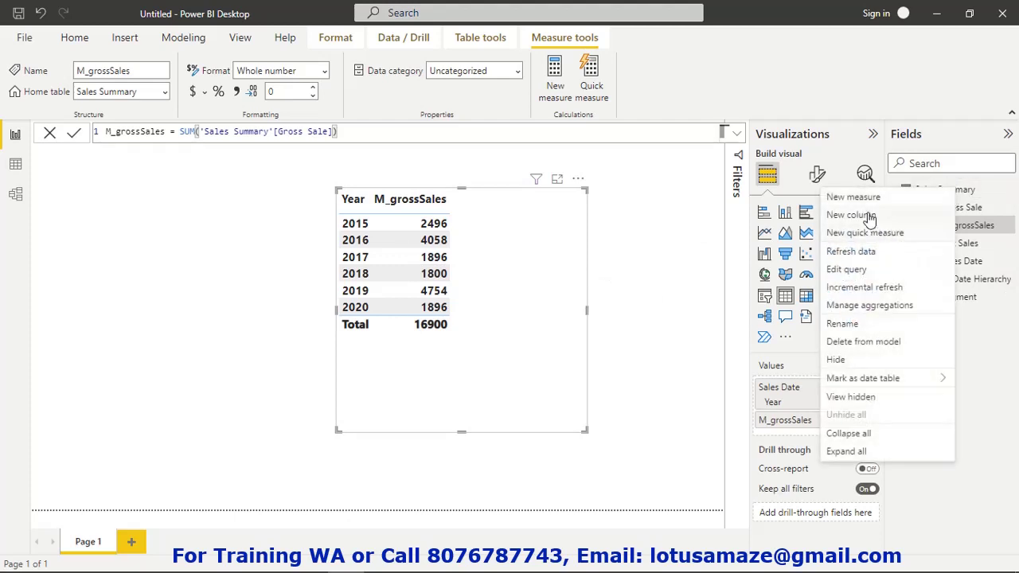
key("Escape")
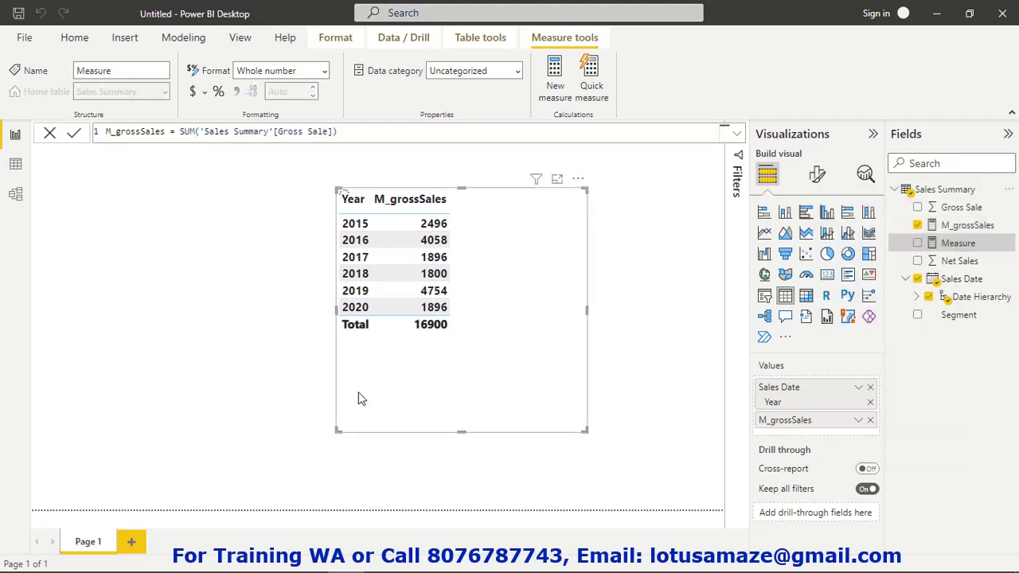
double_click(113, 132)
type("M_Pa")
type("rllel")
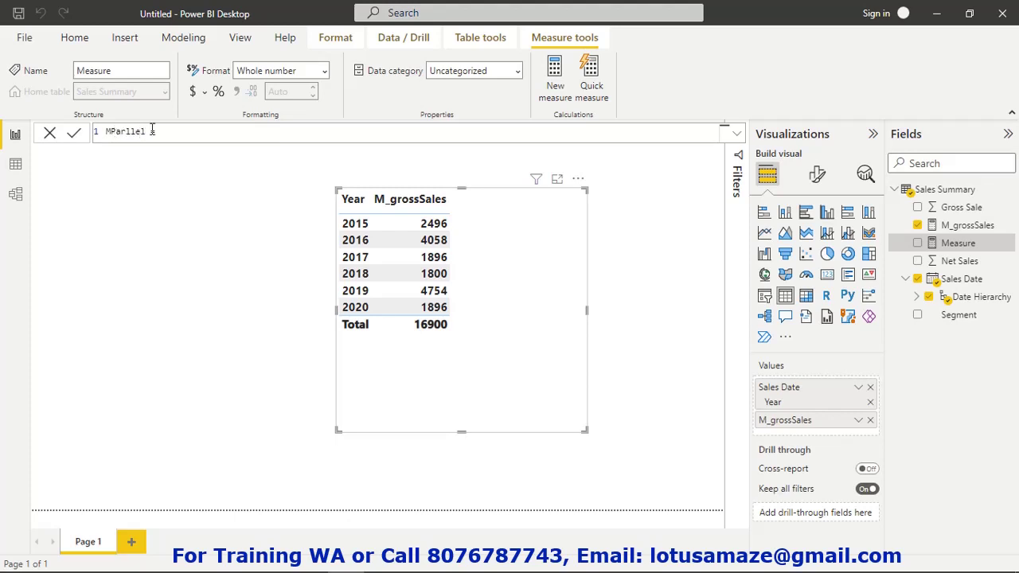
type("Period = Cal")
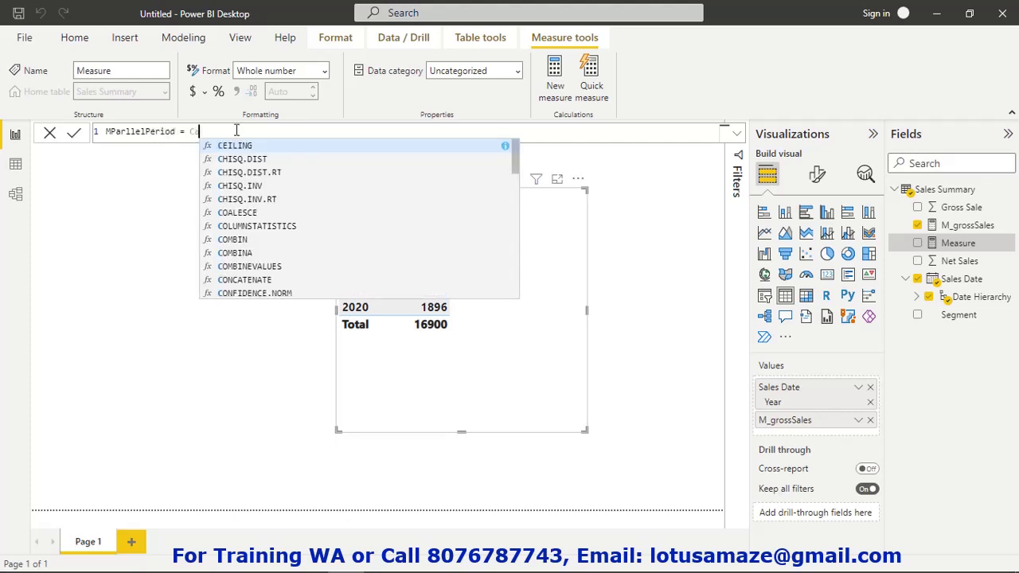
left_click(248, 149)
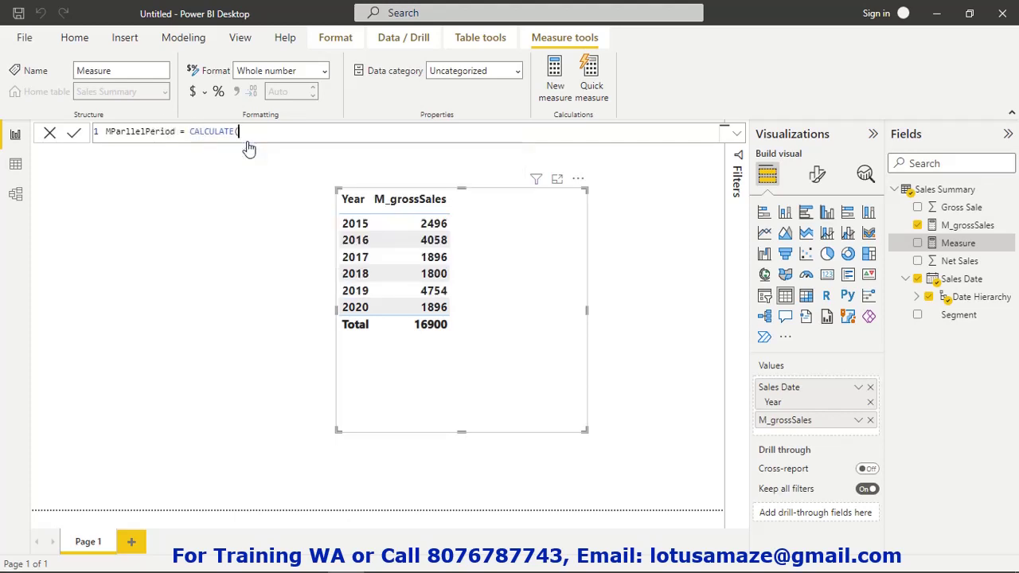
type("l")
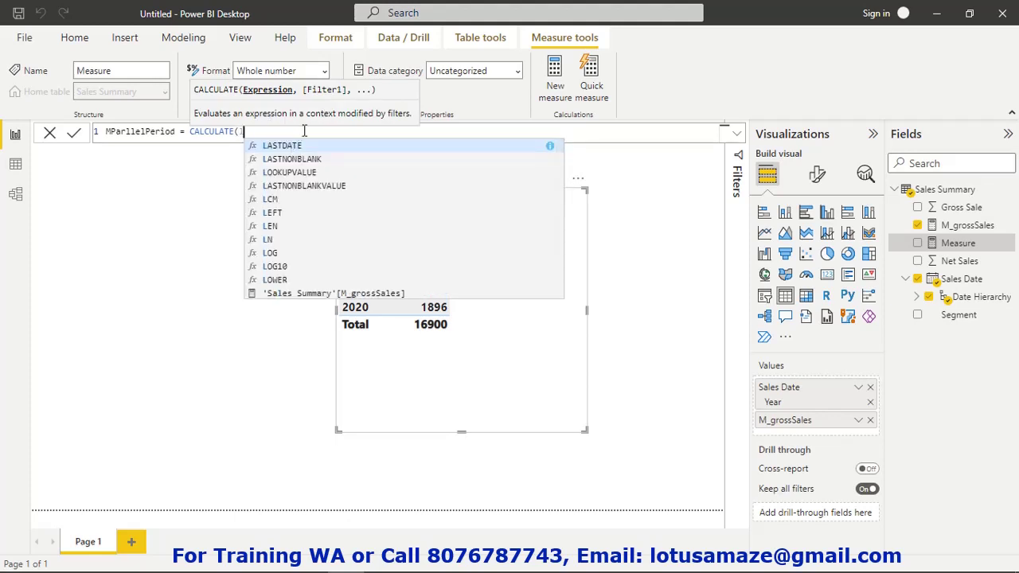
key("BackSpace")
type("M")
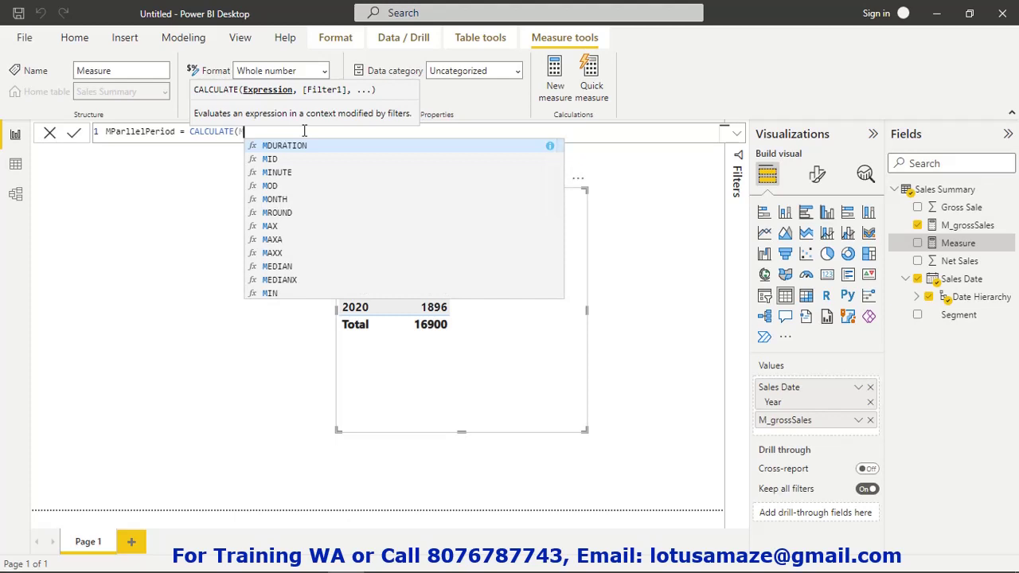
type("_")
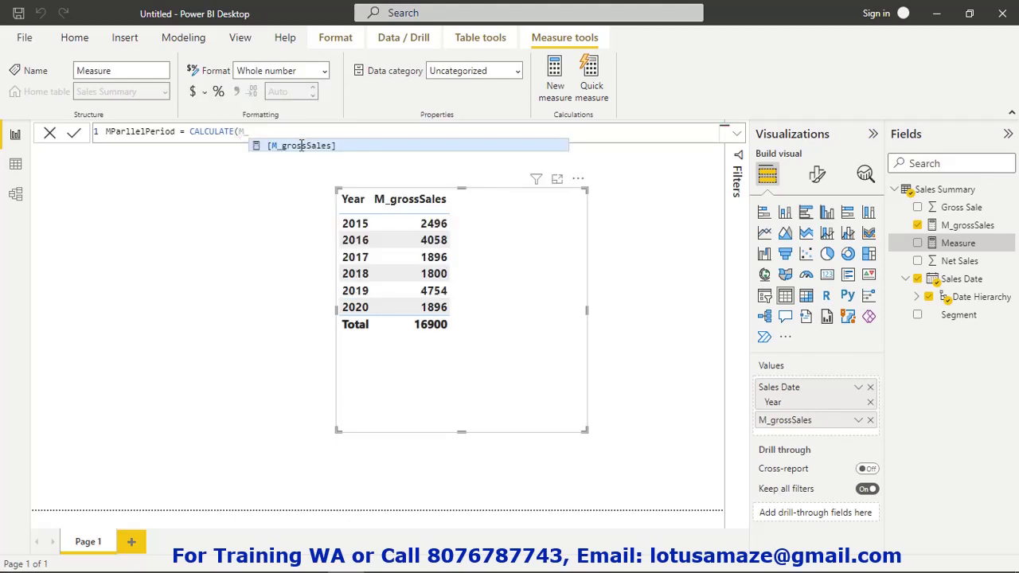
left_click(301, 146)
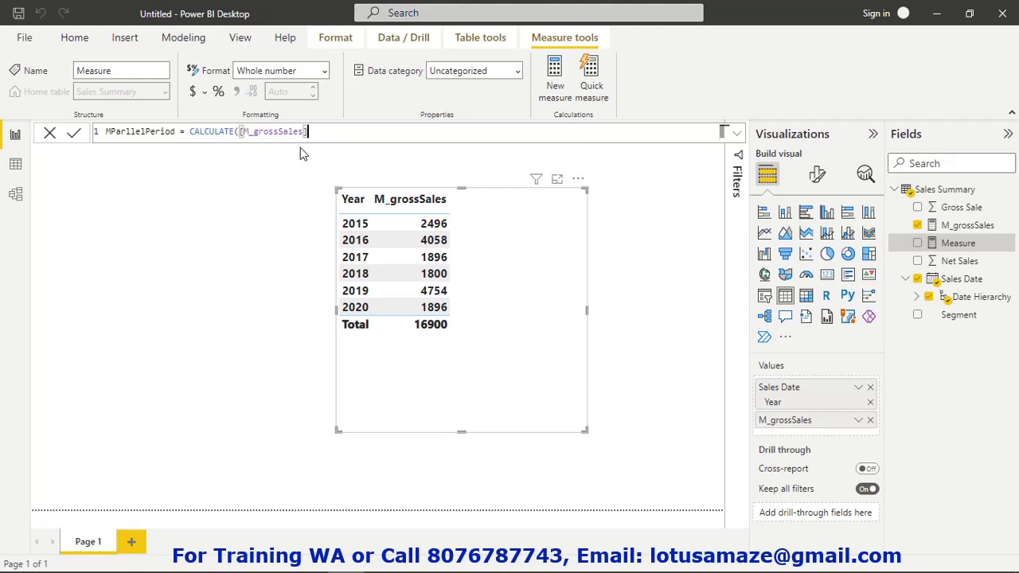
Finish the filter with PARALLELPERIOD('Sales Summary'[Sales Date].[Date],1,YEAR) and commit the measure.
type(",")
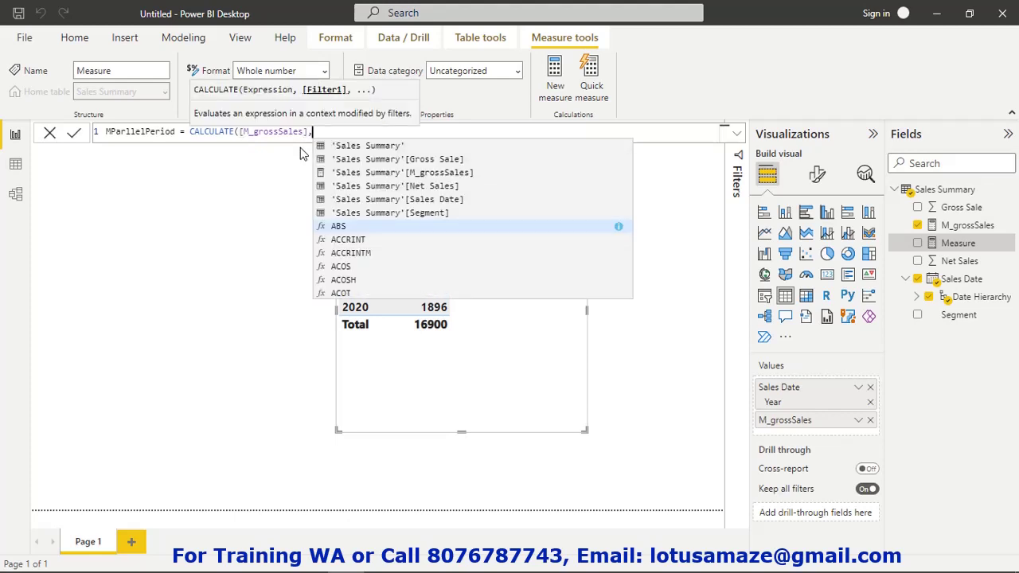
type("Parlle")
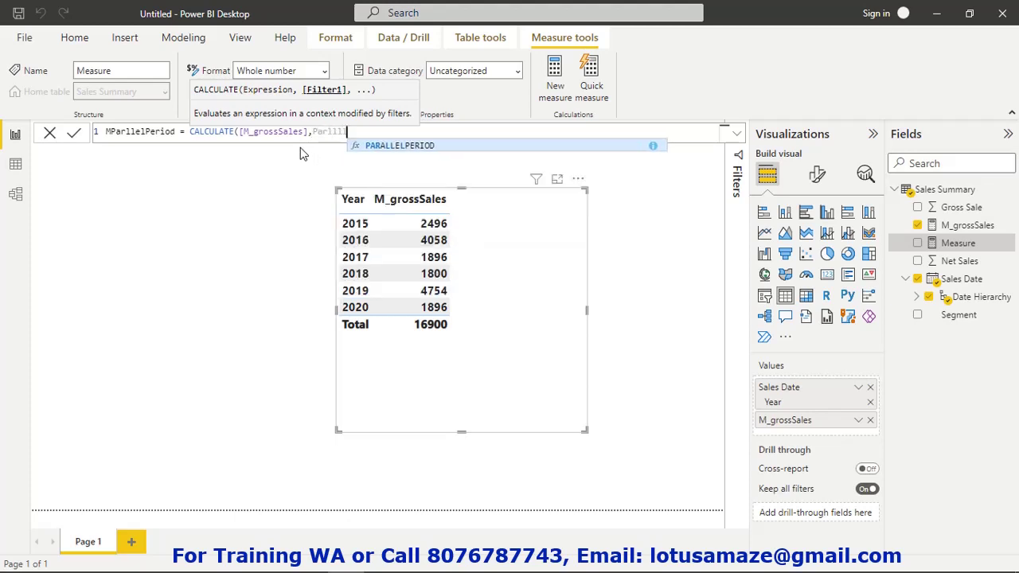
type("l")
type("ll")
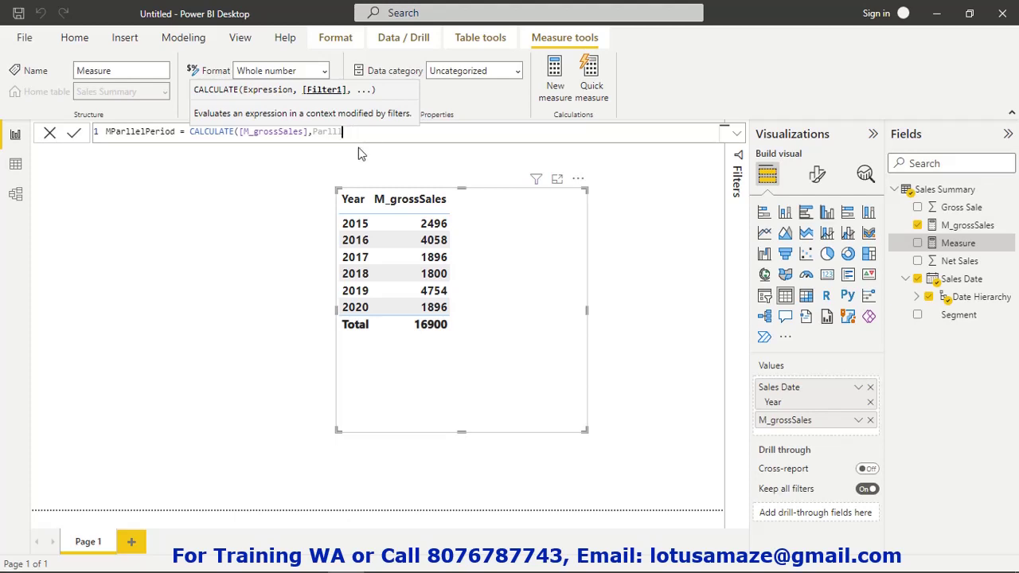
key("BackSpace")
key("BackSpace")
key("BackSpace")
key("BackSpace")
key("BackSpace")
type("Par")
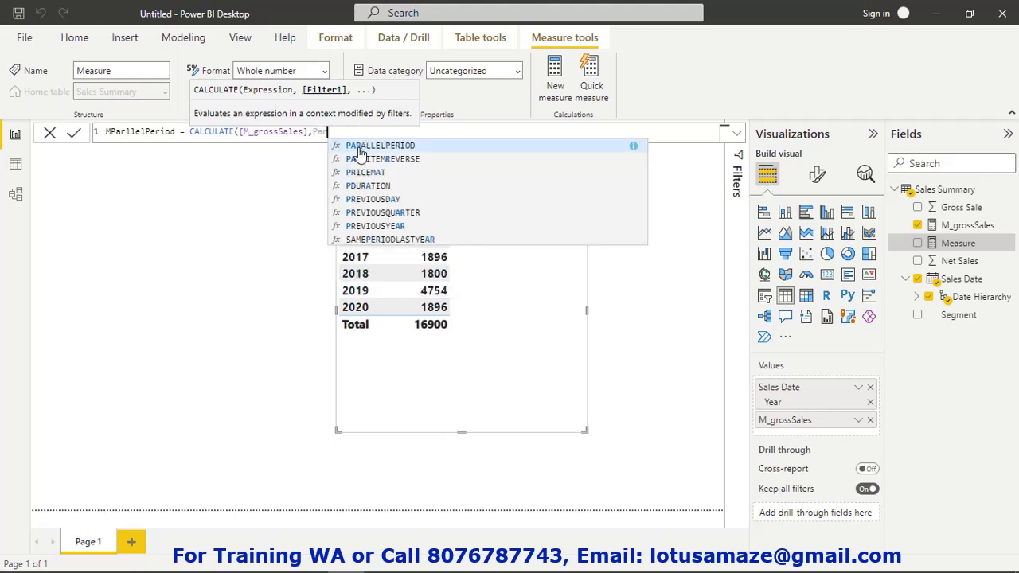
left_click(395, 147)
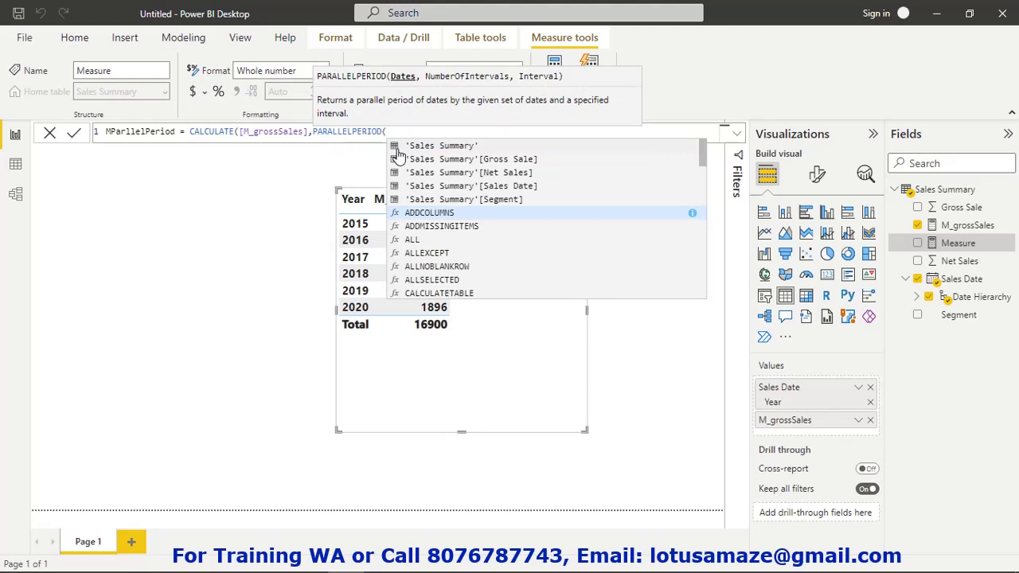
left_click(480, 187)
left_click(557, 146)
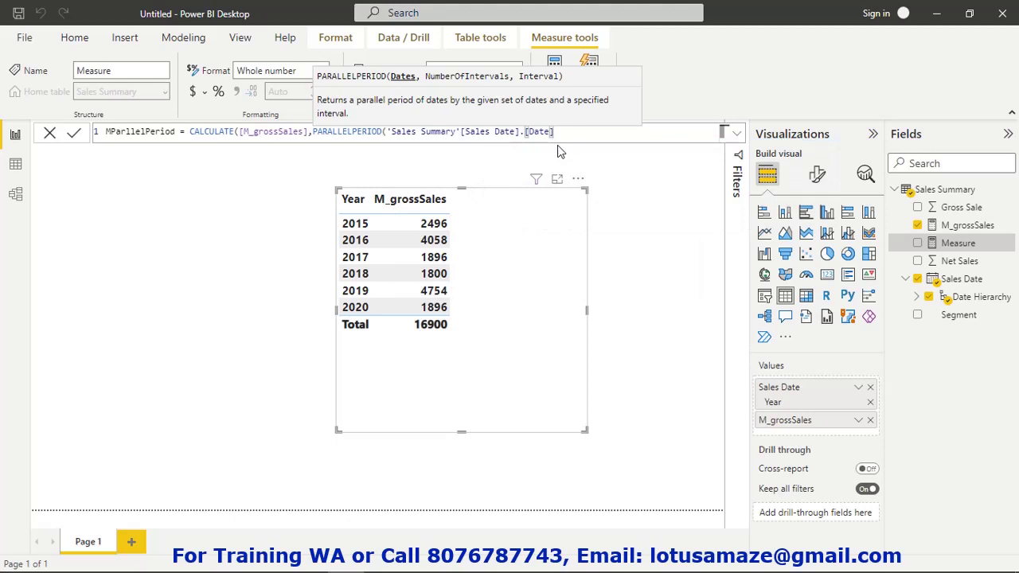
type(",")
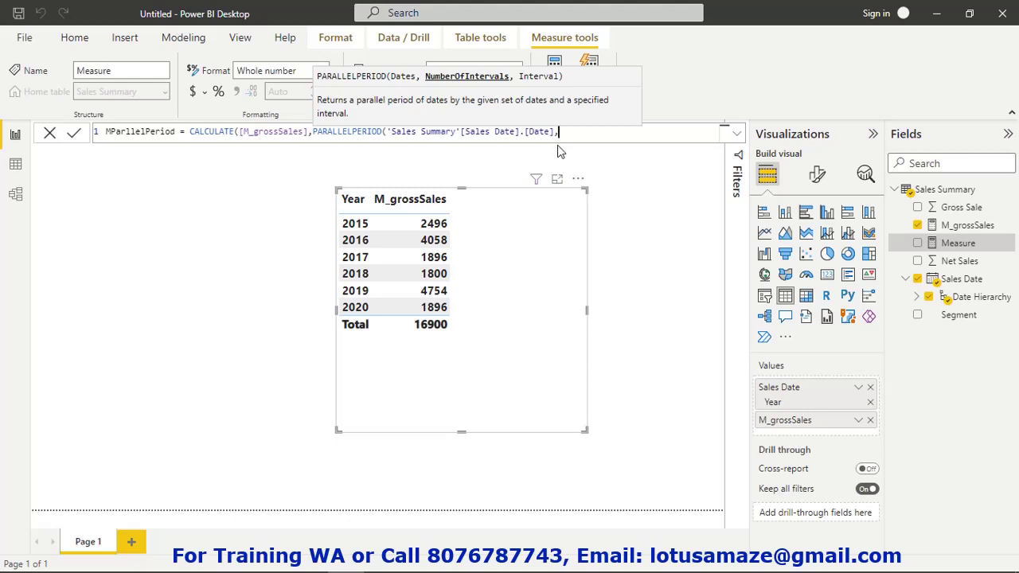
type("1,")
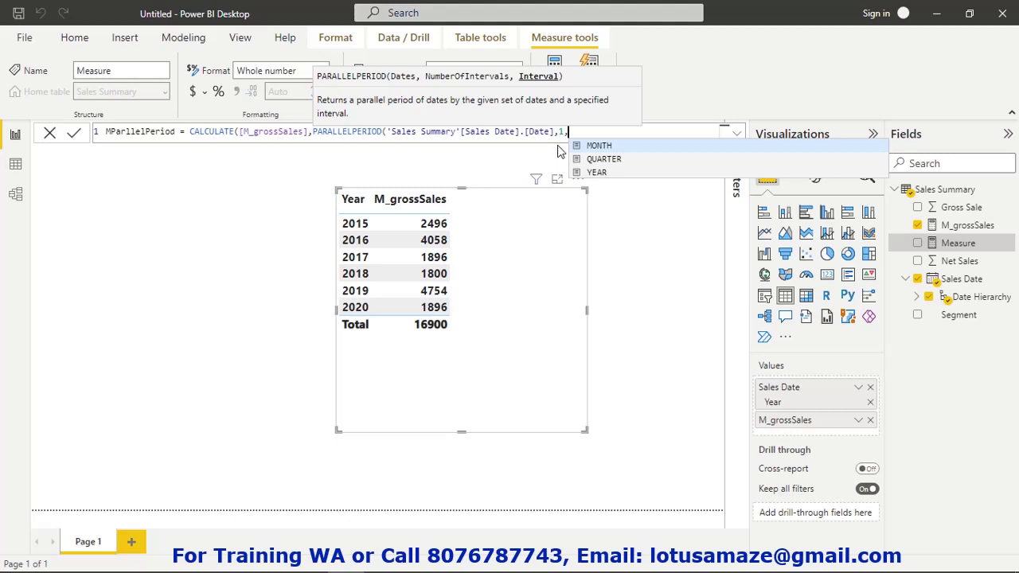
type("YEAR)")
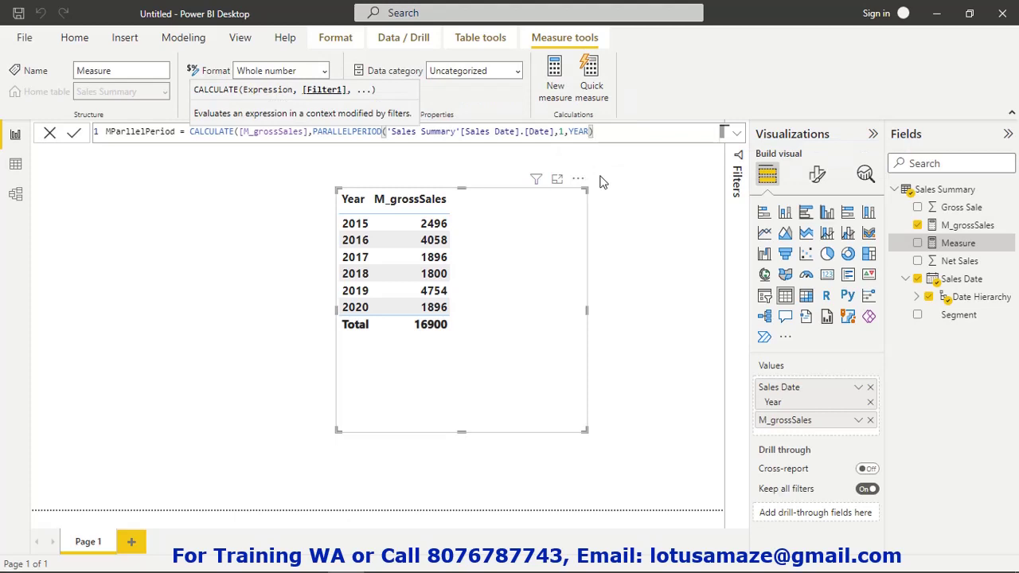
type(")")
key("Return")
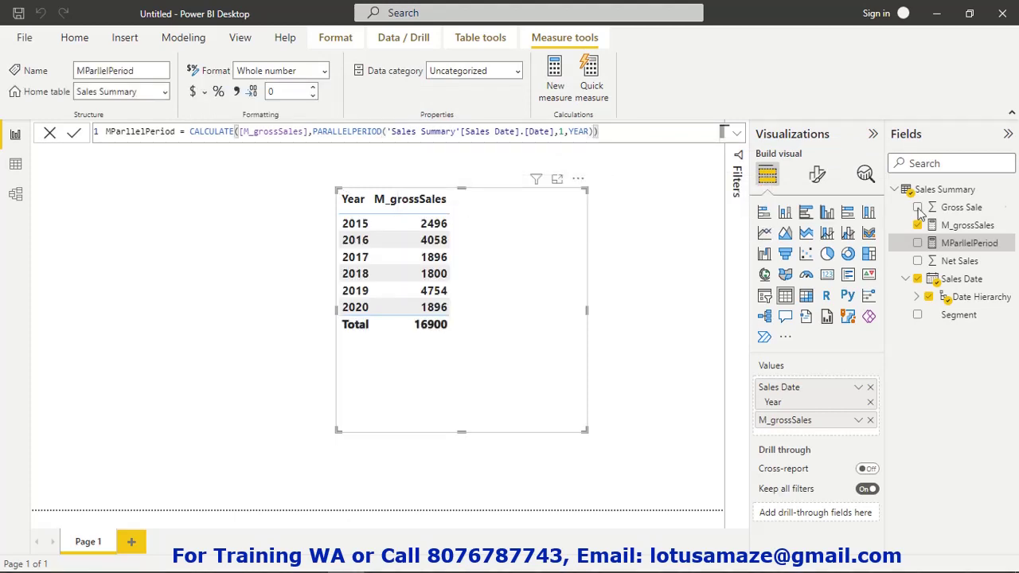
Add MParllelPeriod to the Year table, showing following-year sales with 2020 blank (total 14404).
left_click_drag(988, 248, 836, 436)
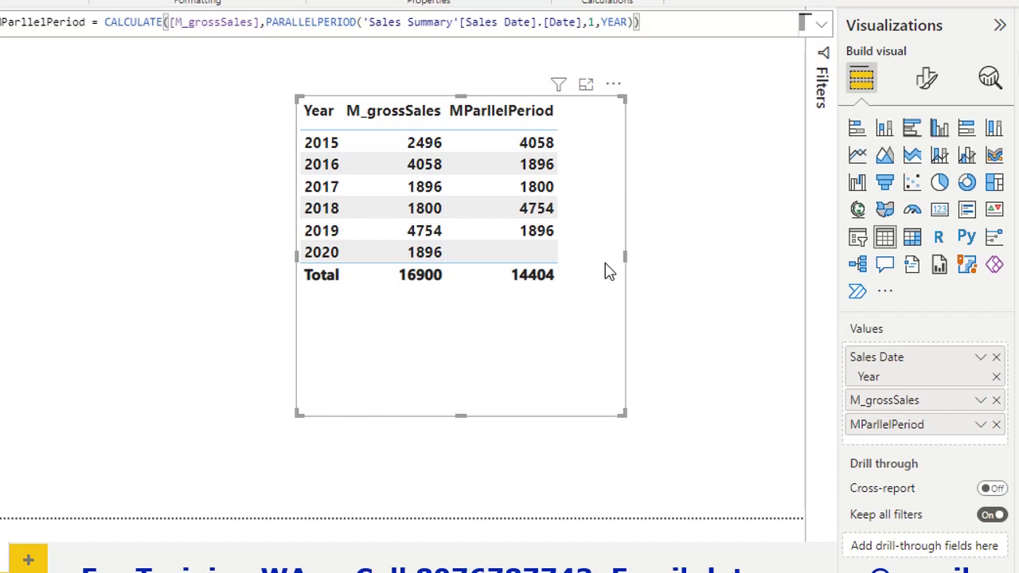
Move the table right and change PARALLELPERIOD's interval to -1 YEAR, totalling 15004.
left_click_drag(605, 271, 703, 266)
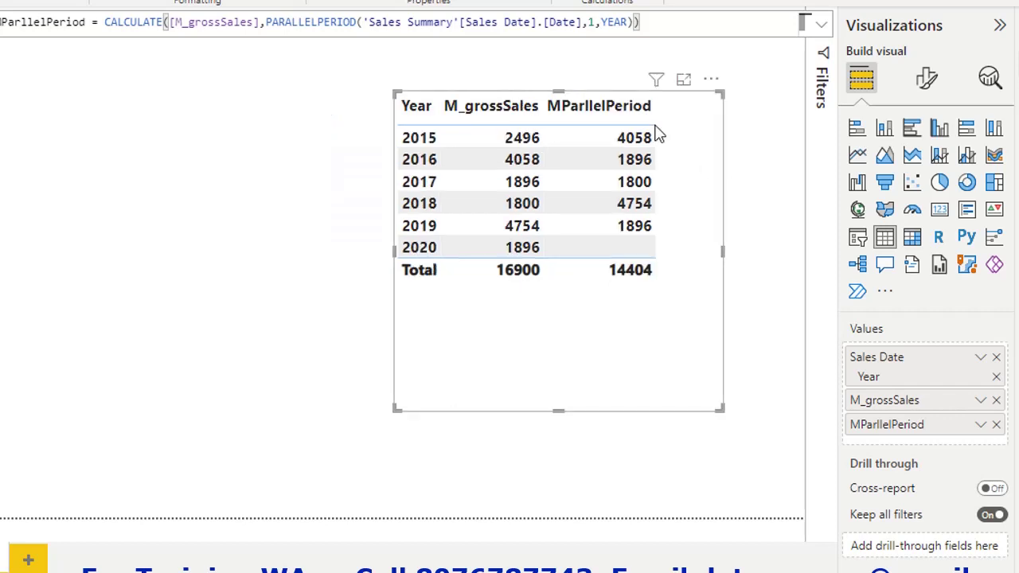
left_click(591, 23)
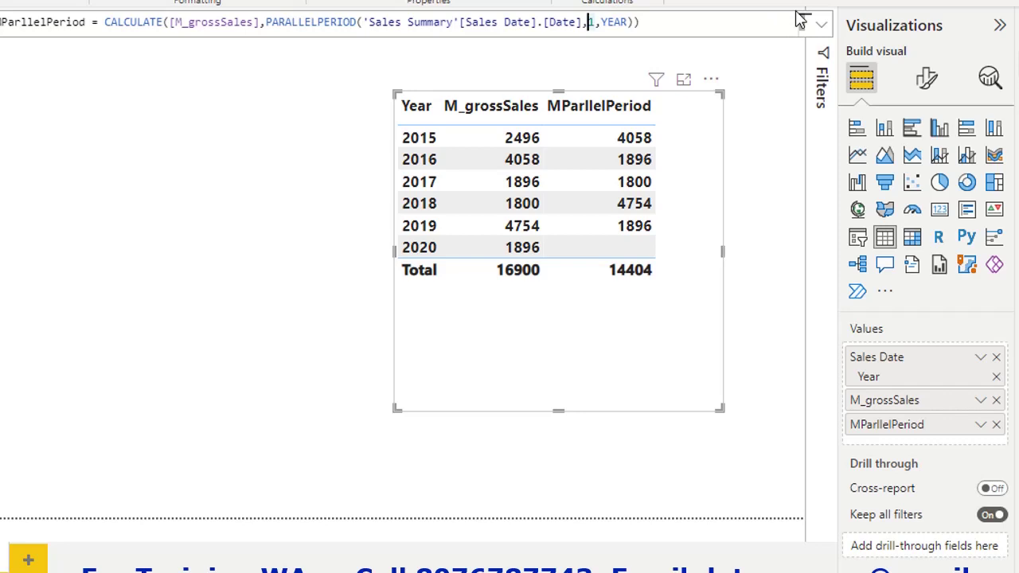
type("-")
key("Return")
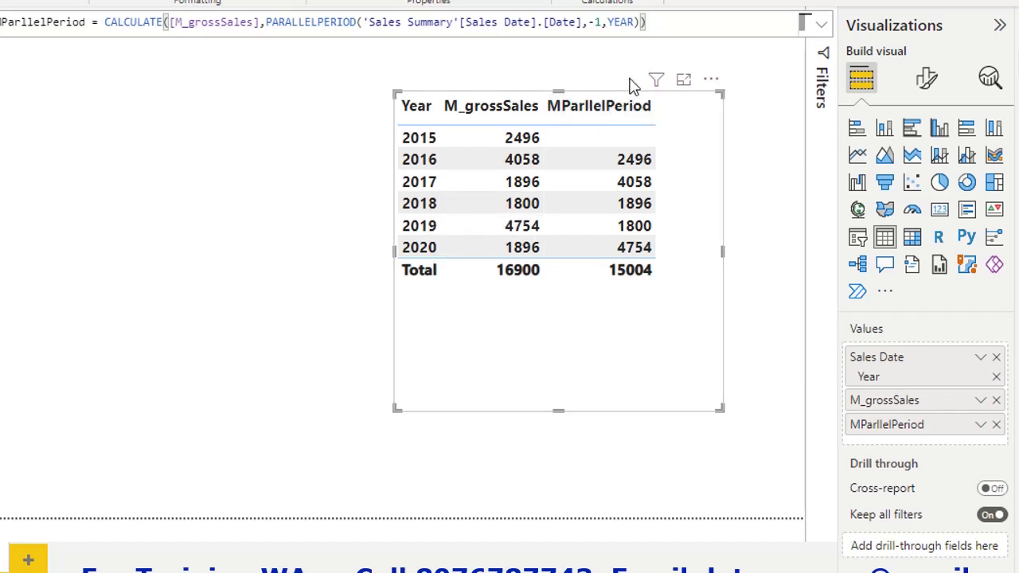
Change PARALLELPERIOD's interval from -1 to 2, leaving 2019–2020 blank (total 10346).
left_click(603, 22)
key("BackSpace")
key("BackSpace")
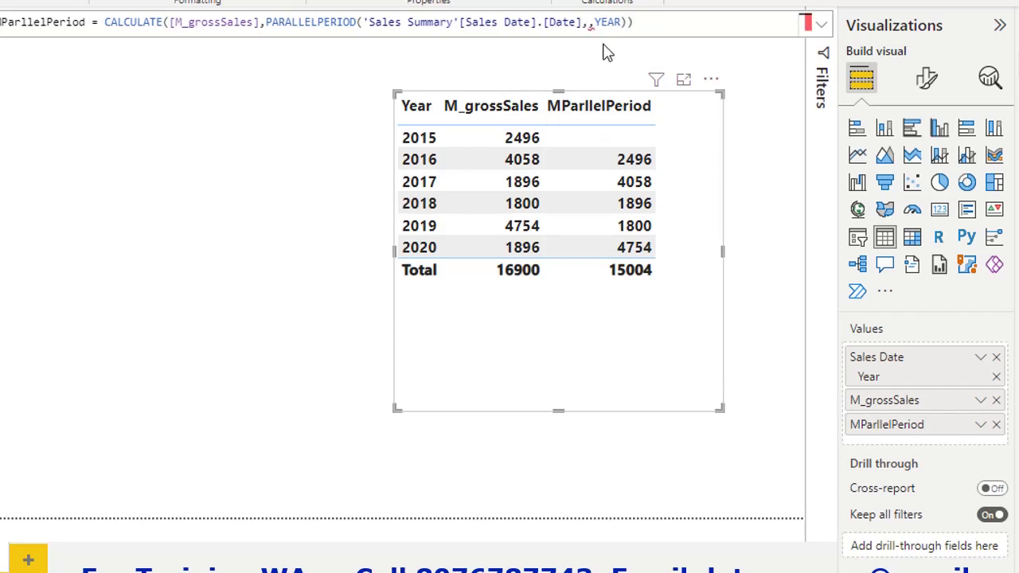
type("2")
key("Return")
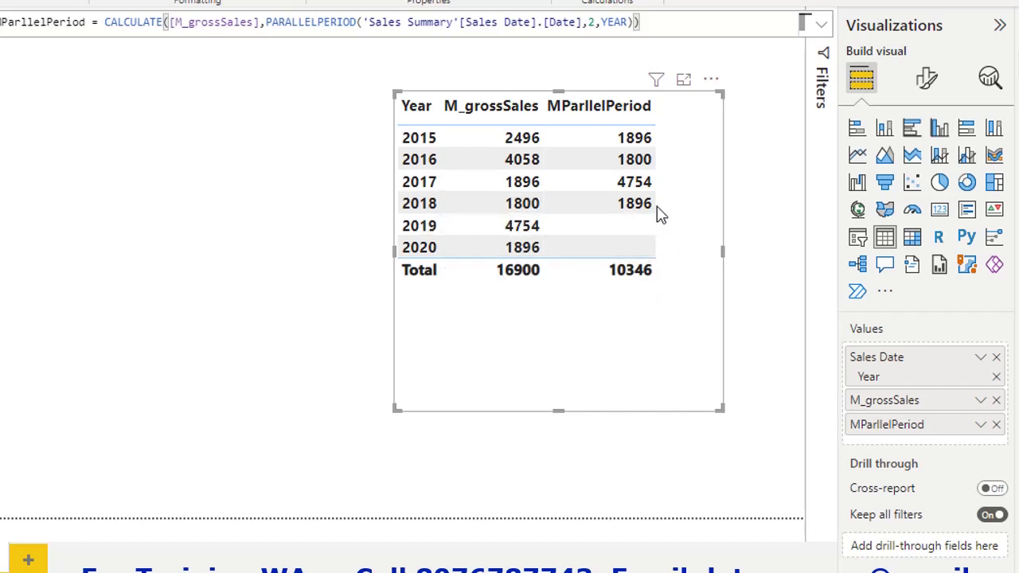
Set the interval back to 1 (total 14404) and add an empty stacked column chart.
left_click(589, 22)
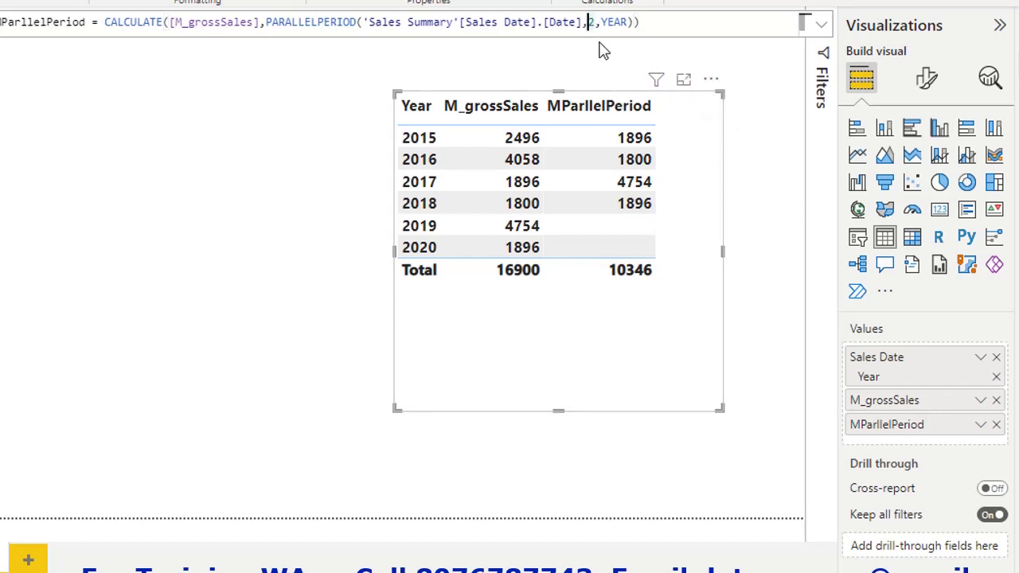
key("Delete")
type("1")
key("Return")
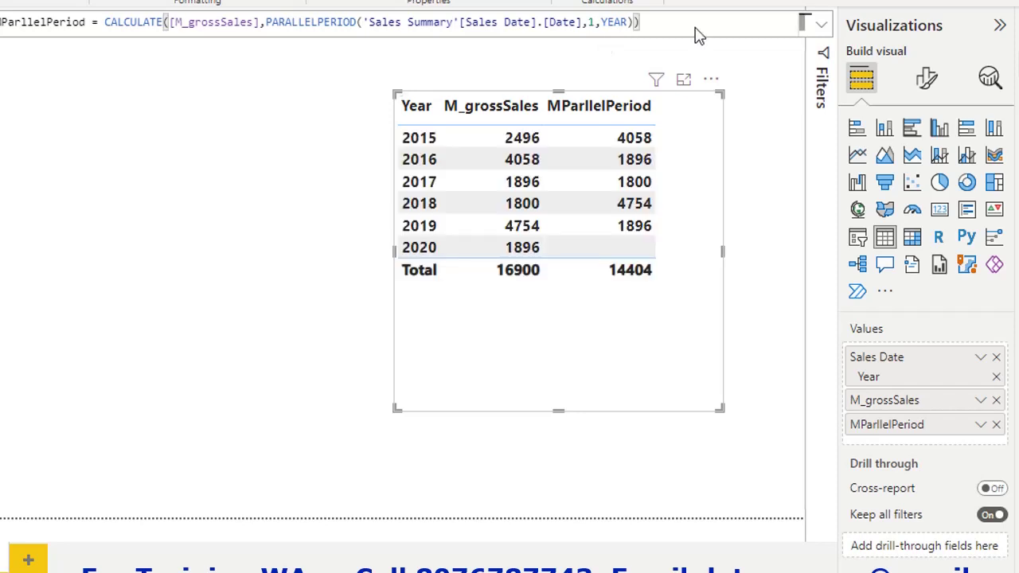
left_click(694, 486)
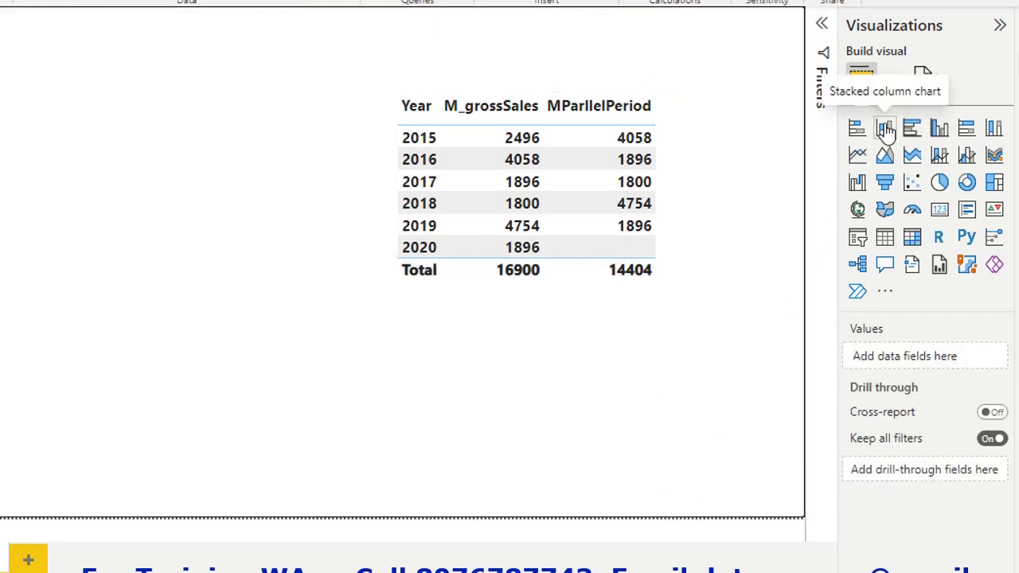
left_click(886, 129)
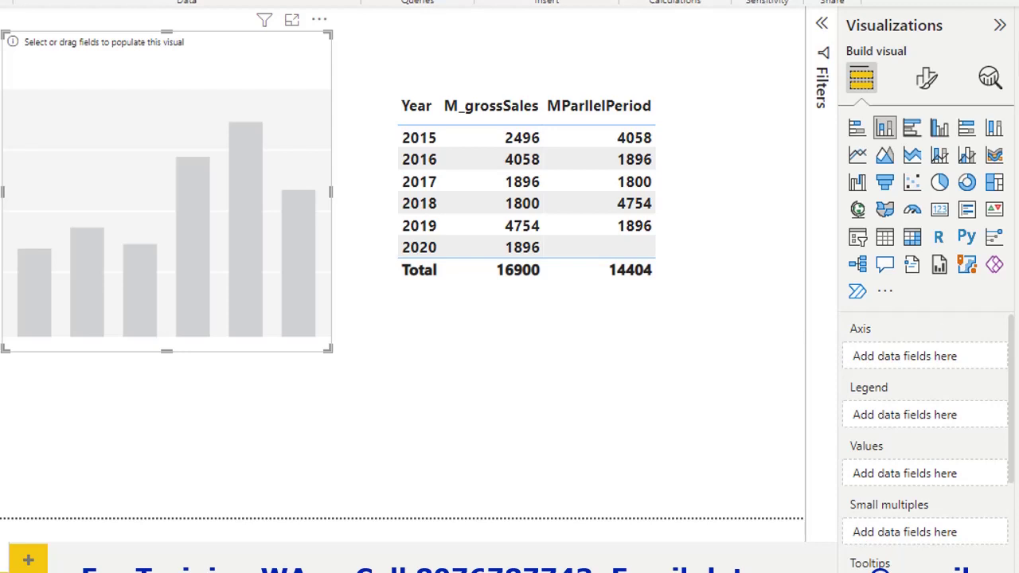
Put Sales Date Year on the axis, with M_grossSales and MParllelPeriod as stacked values.
left_click_drag(1015, 358, 905, 355)
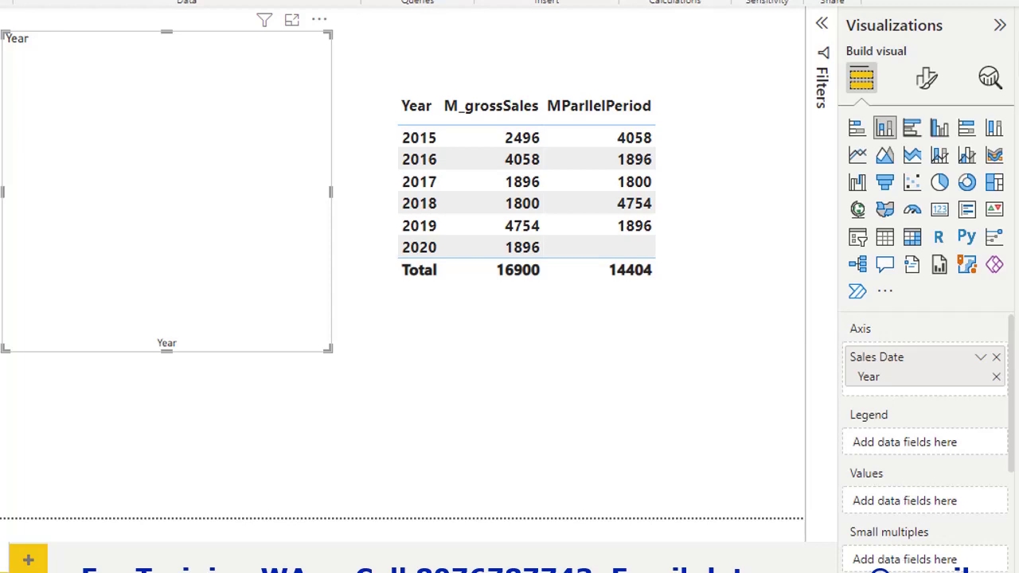
left_click_drag(1018, 486, 880, 508)
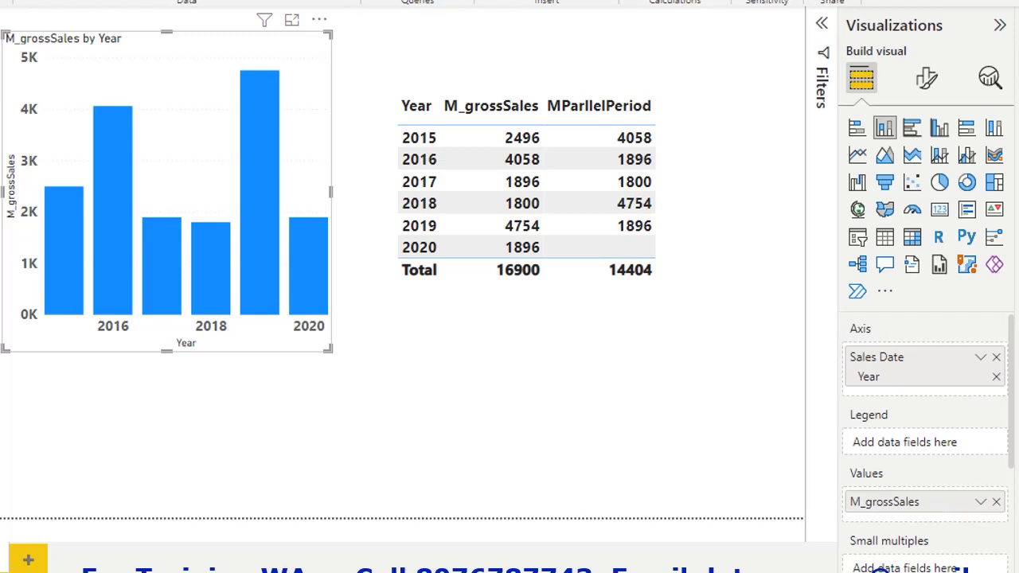
left_click_drag(1018, 398, 932, 518)
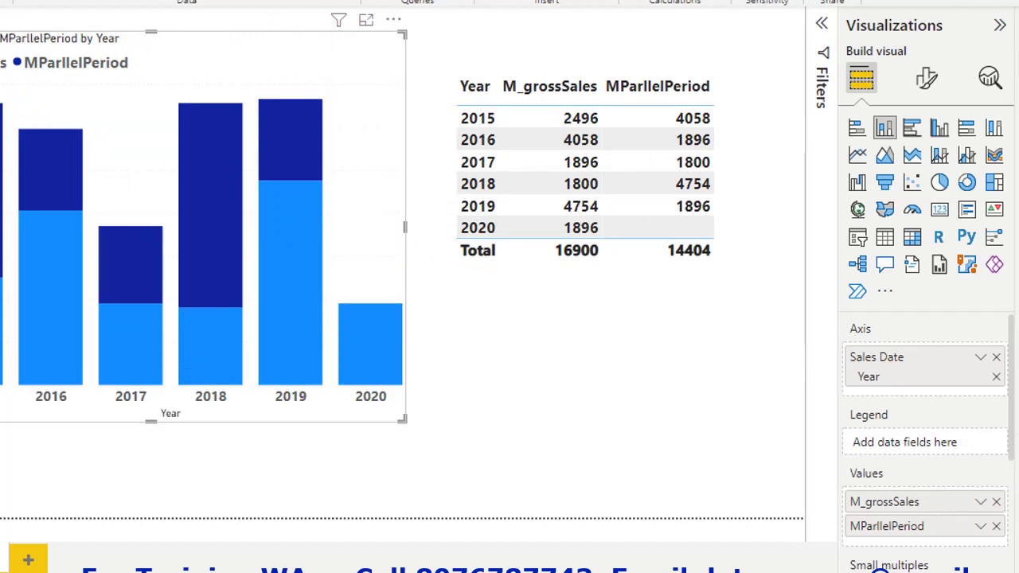
Confirm the chart's 2016 column shows M_grossSales 4058 and MParllelPeriod 1896, then bring up Thanks2.pdf in Edge.
mouse_move(1, 343)
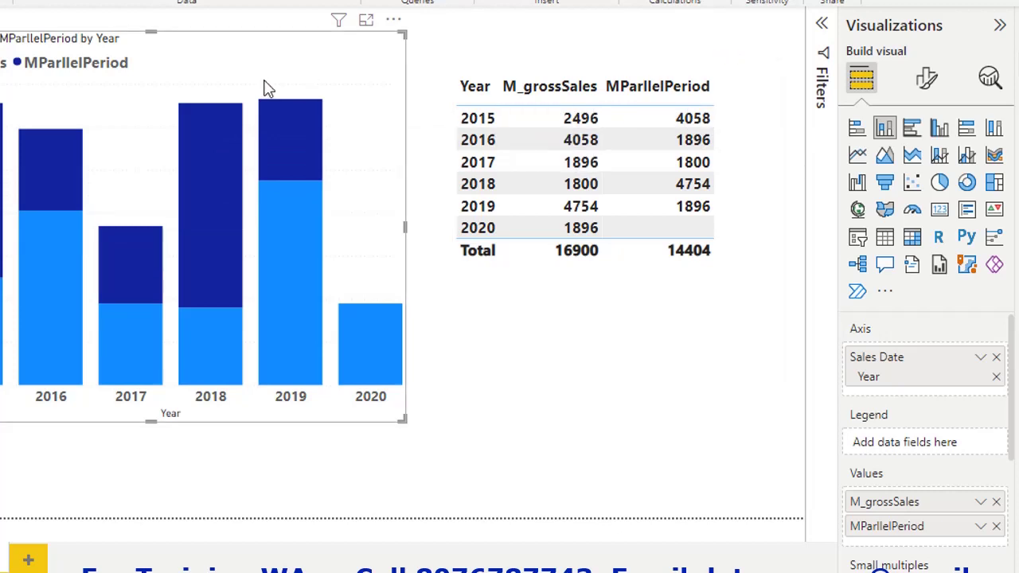
mouse_move(67, 312)
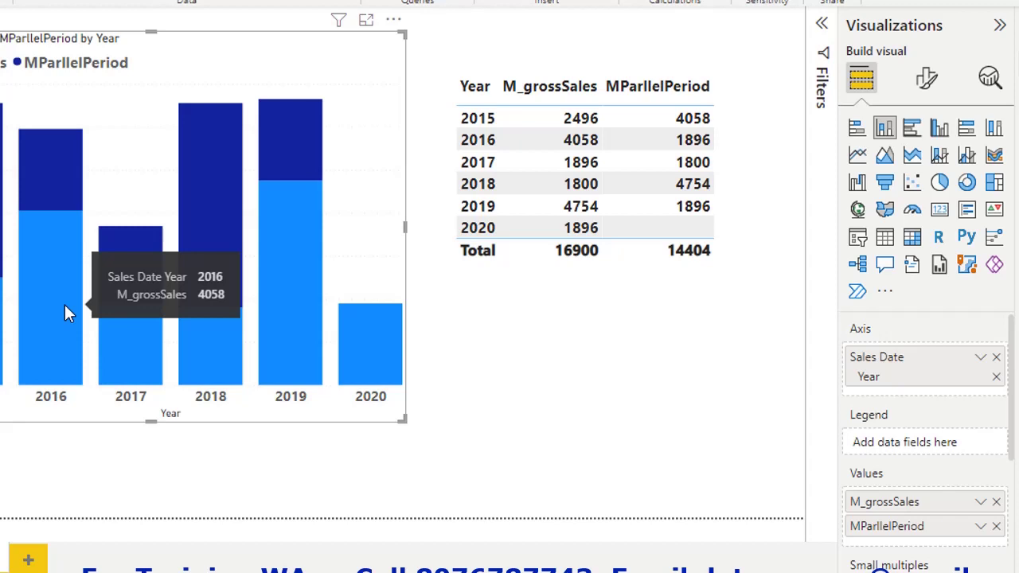
mouse_move(77, 199)
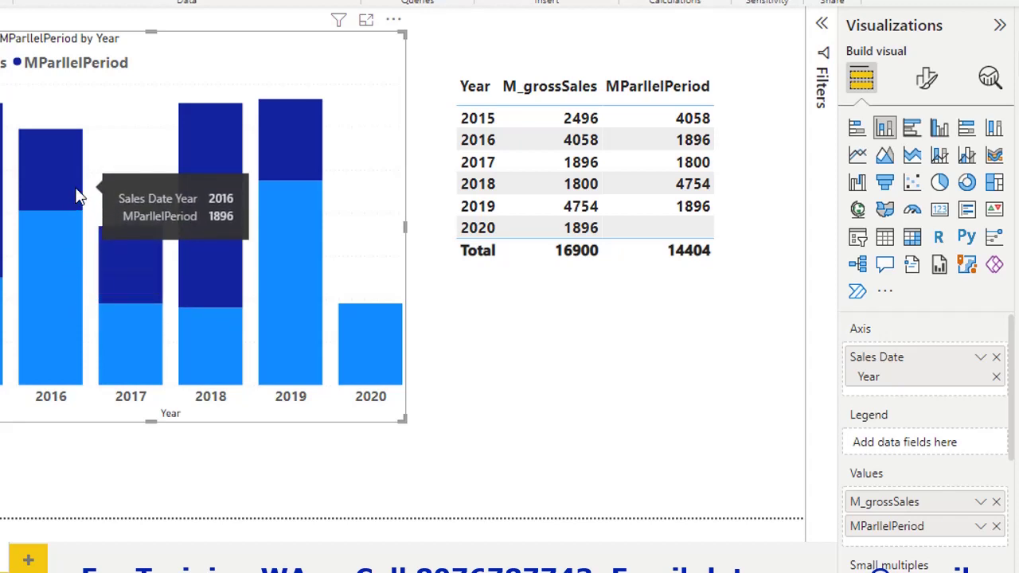